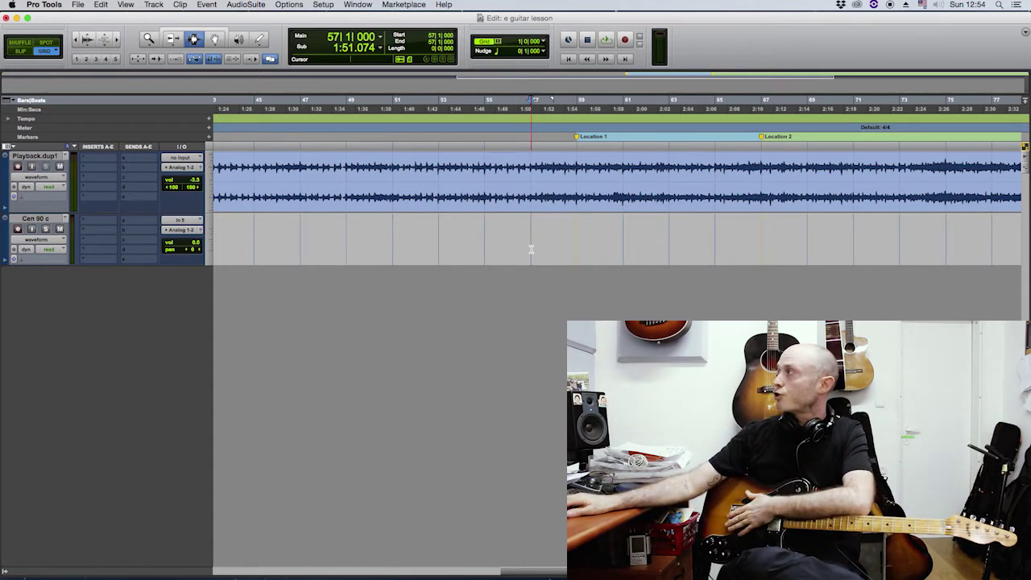
Play the backing track from bar 57 to preview the section, and stop playback
key("space")
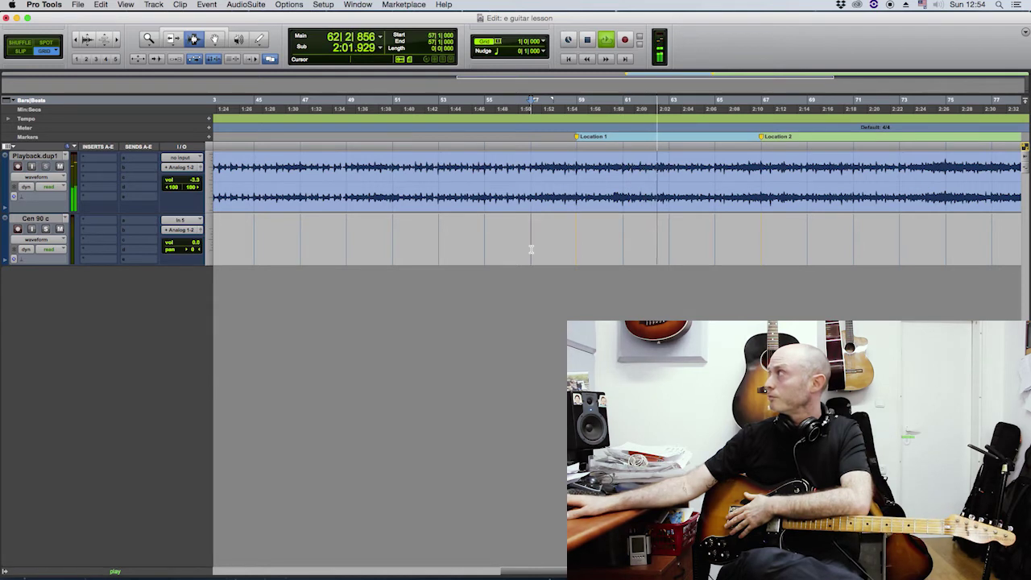
key("space")
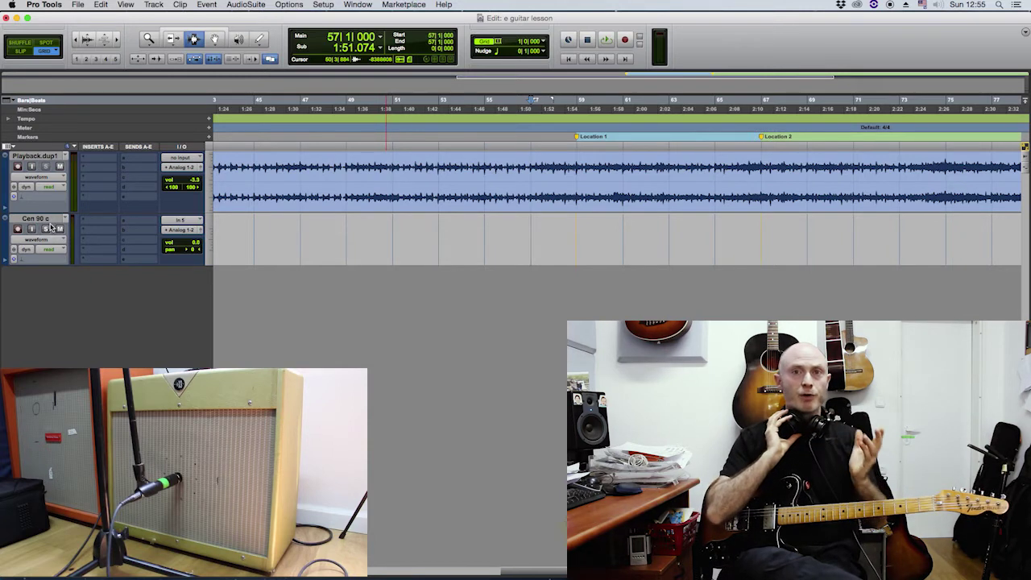
Record-arm the Cen 90 c track and record a guitar take on it starting at bar 57
left_click(18, 229)
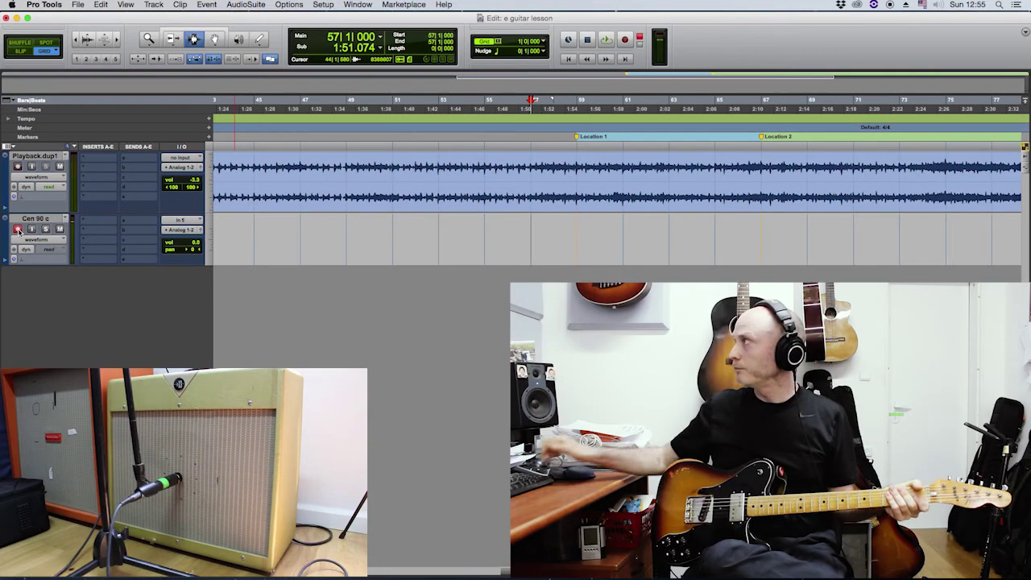
key("super+space")
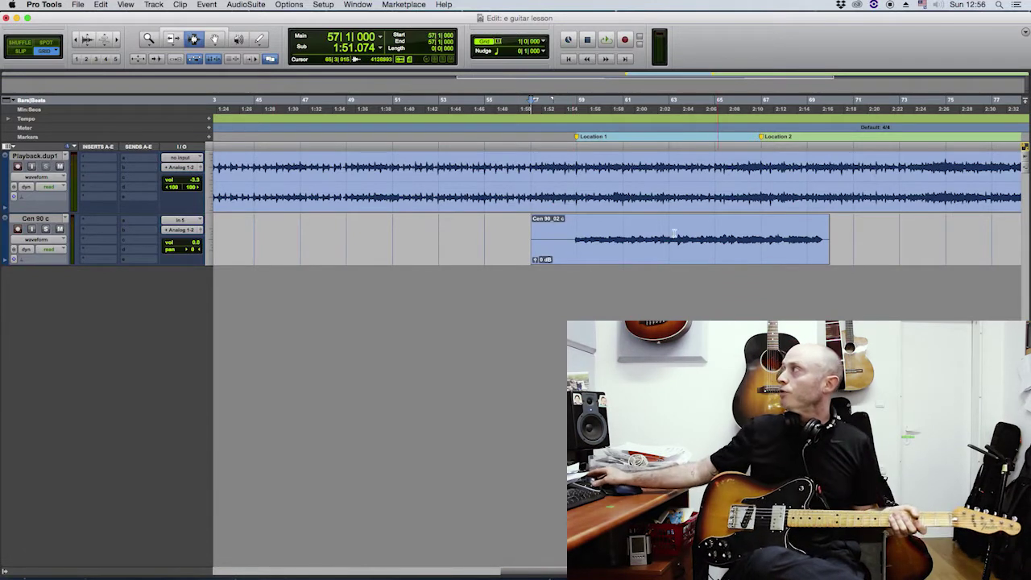
left_click(575, 245)
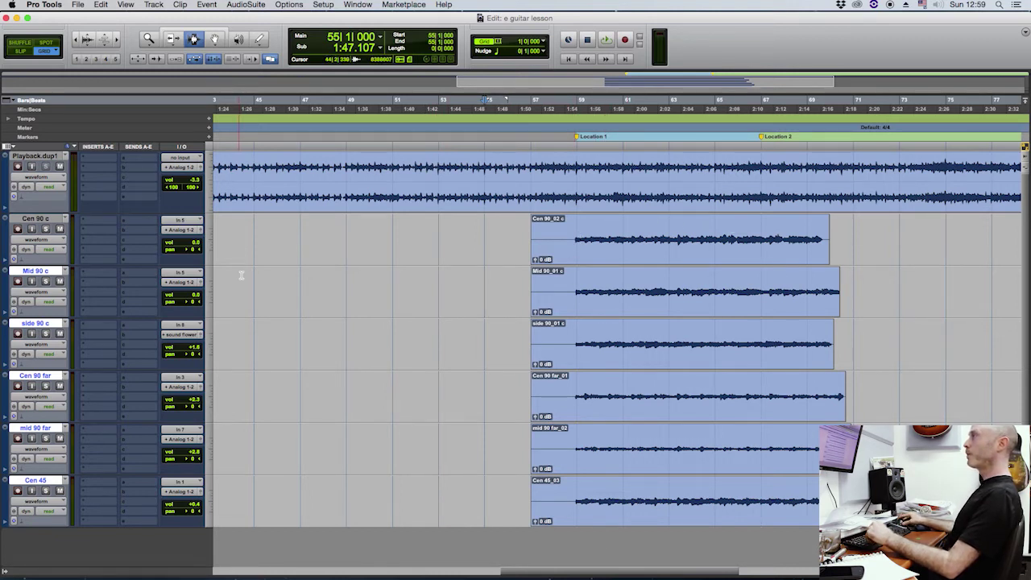
With the backing track muted, play from bar 59 and solo Cen 90 c, Mid 90 c and side 90 c in turn to compare them
left_click(54, 225)
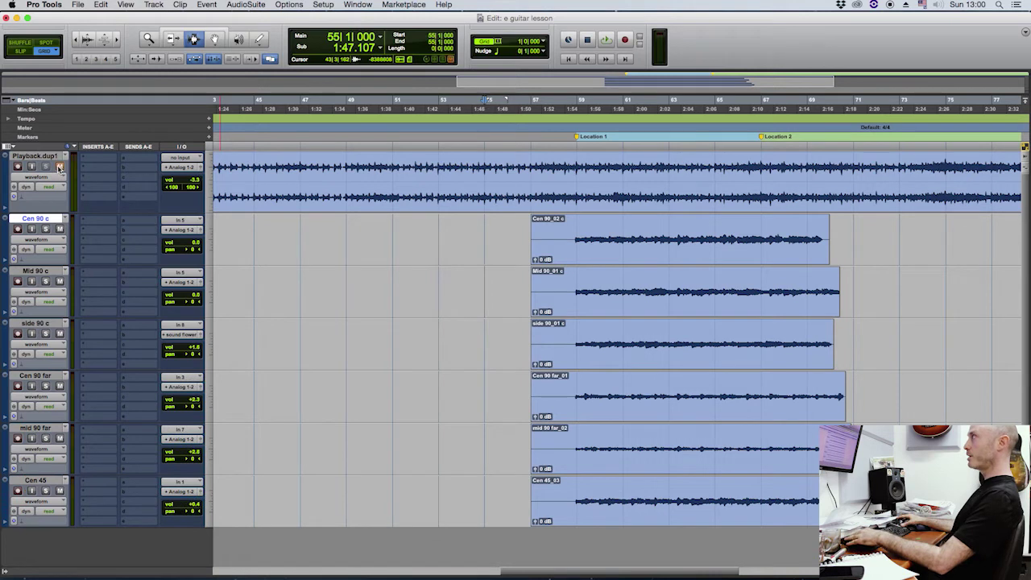
left_click(568, 235)
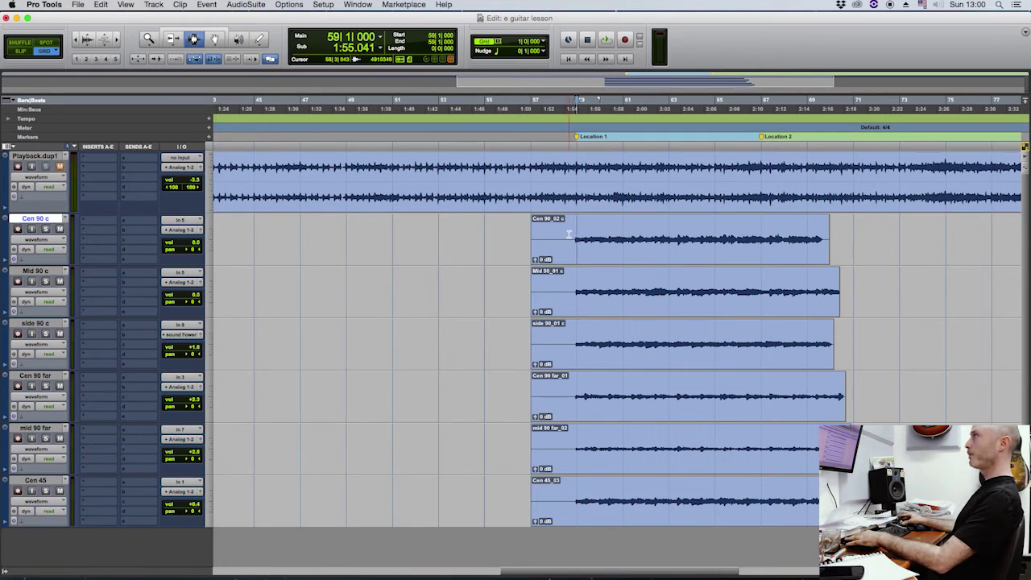
left_click(46, 230)
key("space")
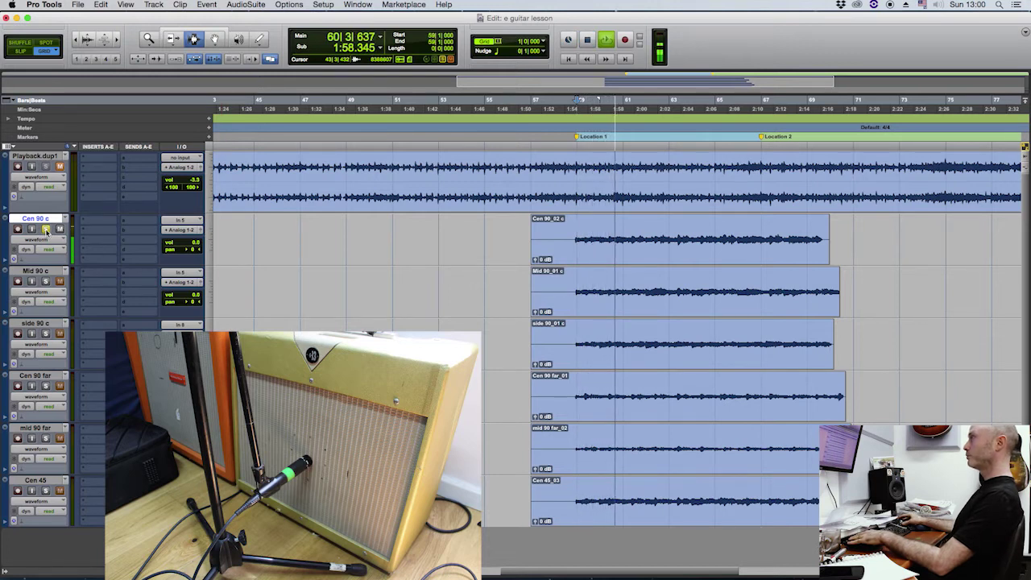
left_click(45, 282)
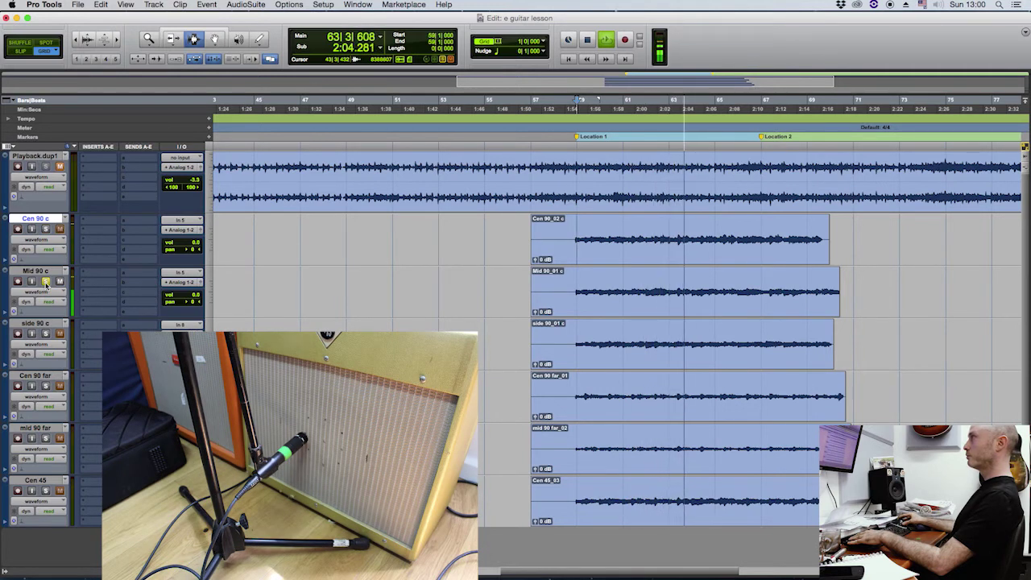
left_click(46, 333)
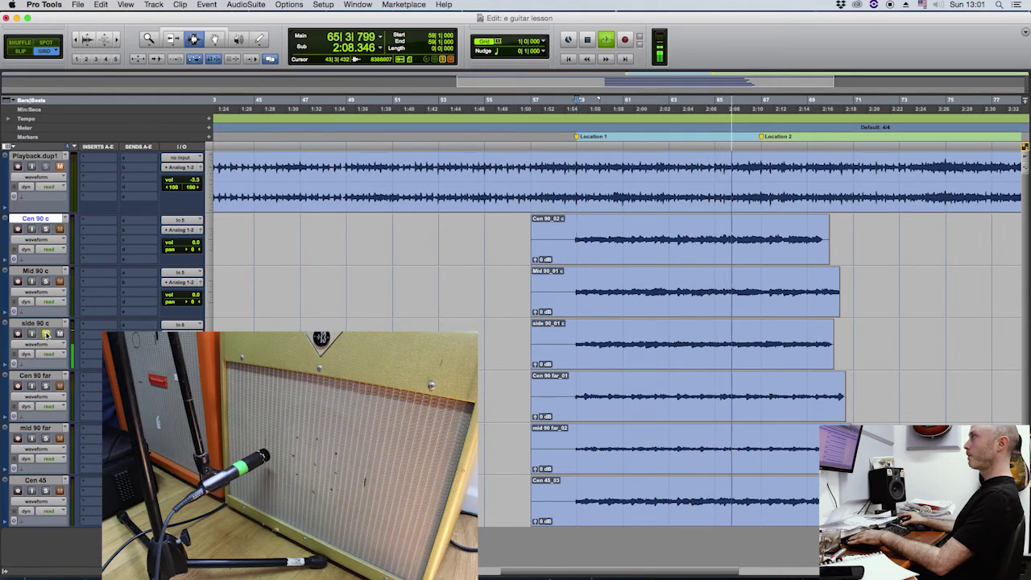
key("space")
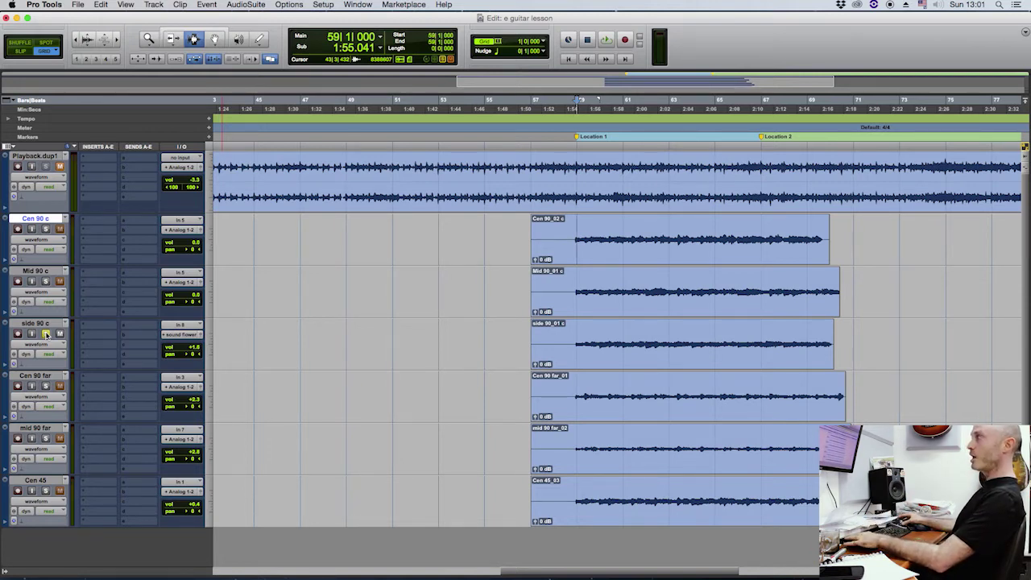
Play from bar 59 and alternate the solo between Cen 90 far and Cen 90 c to compare mic distances
left_click(46, 386, "super")
key("space")
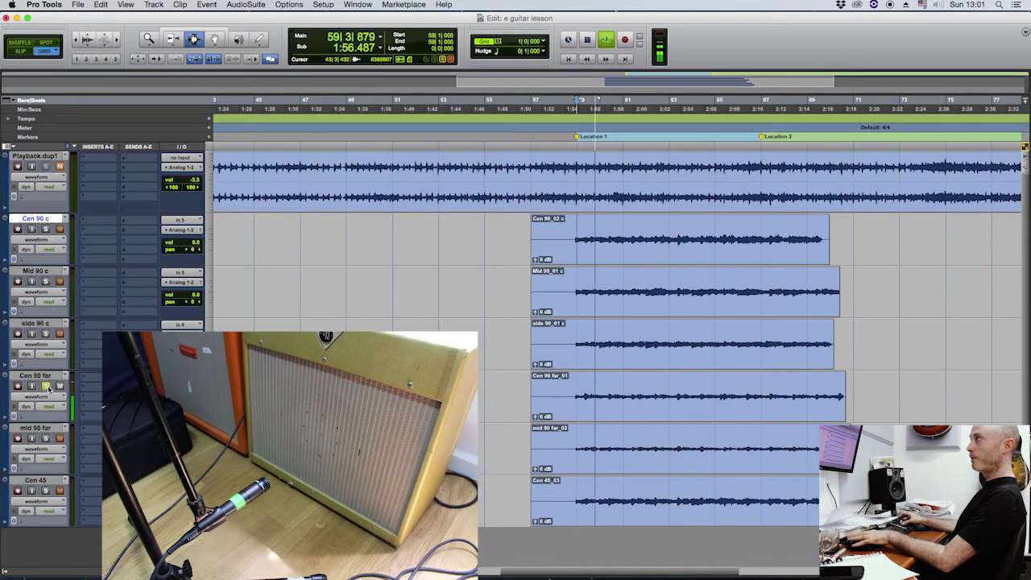
key("space")
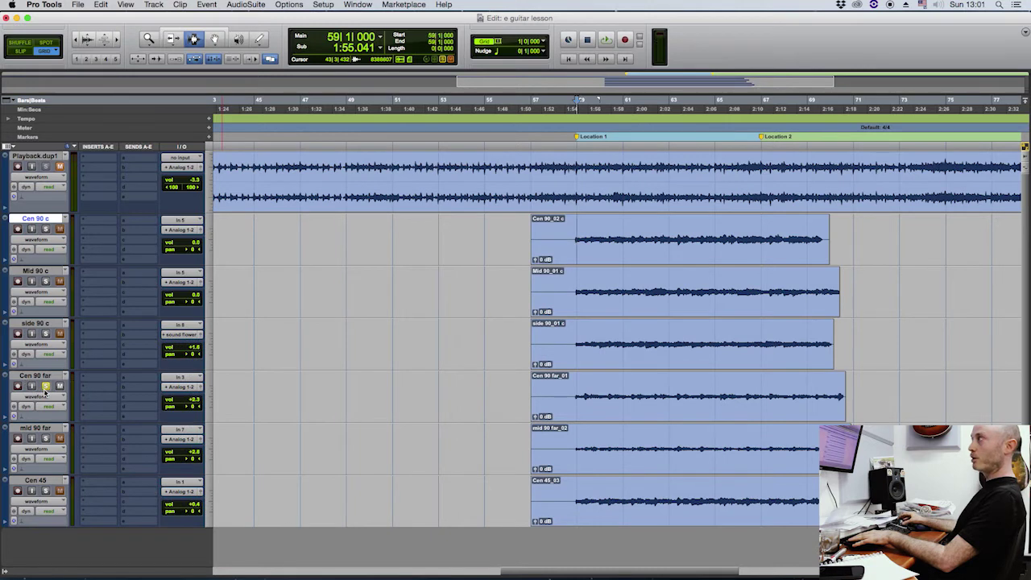
key("space")
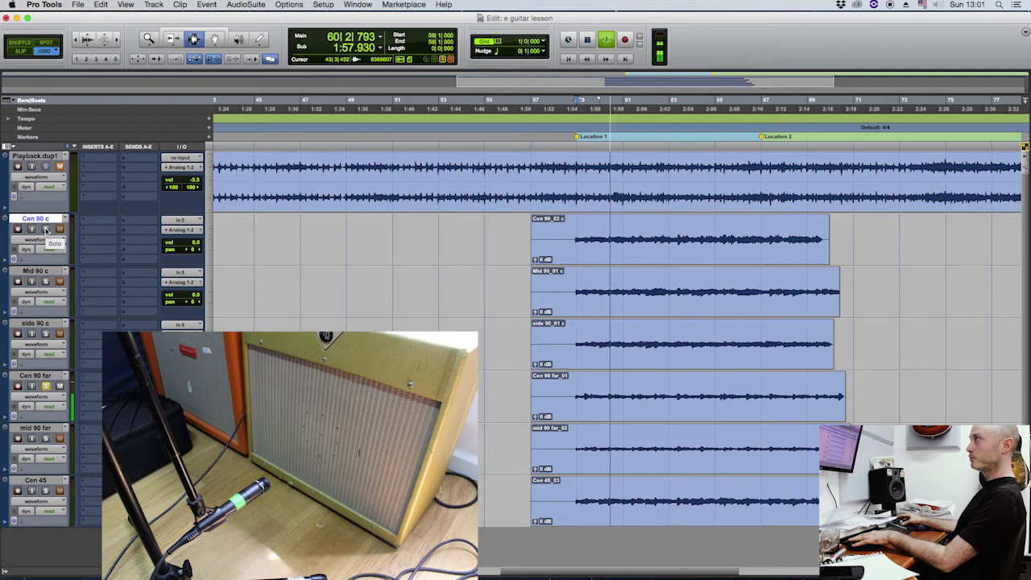
left_click(46, 230)
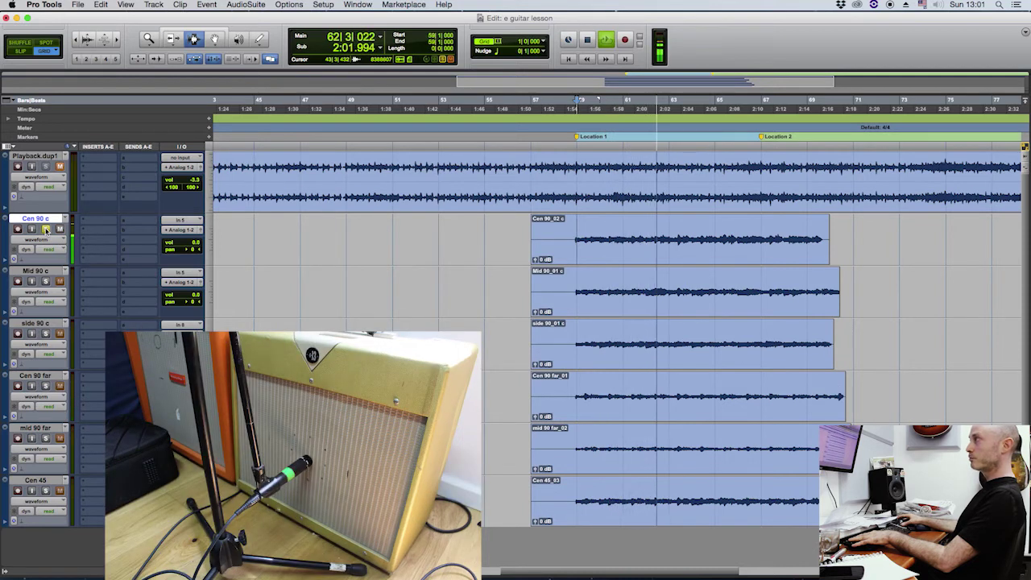
left_click(45, 387)
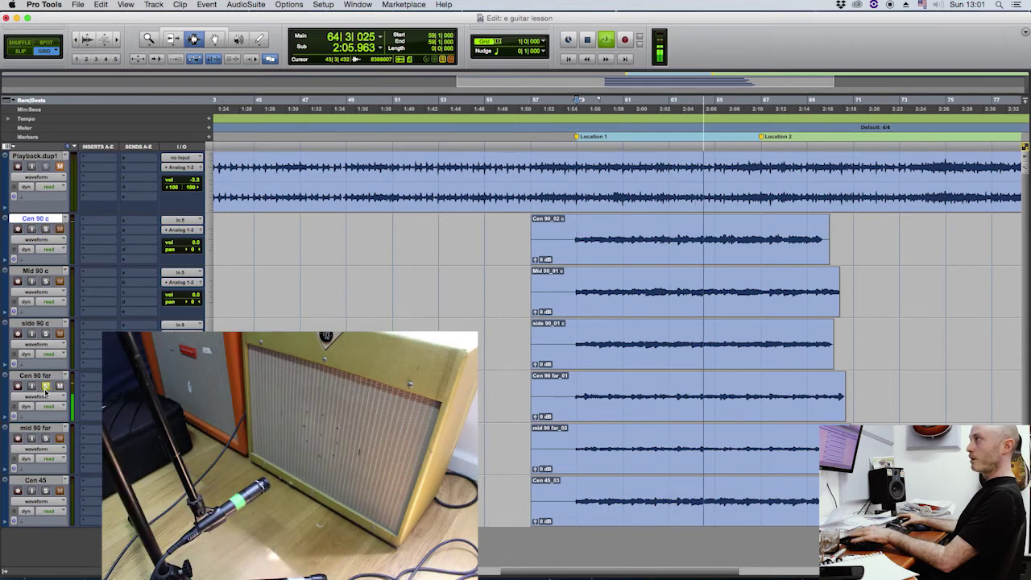
key("space")
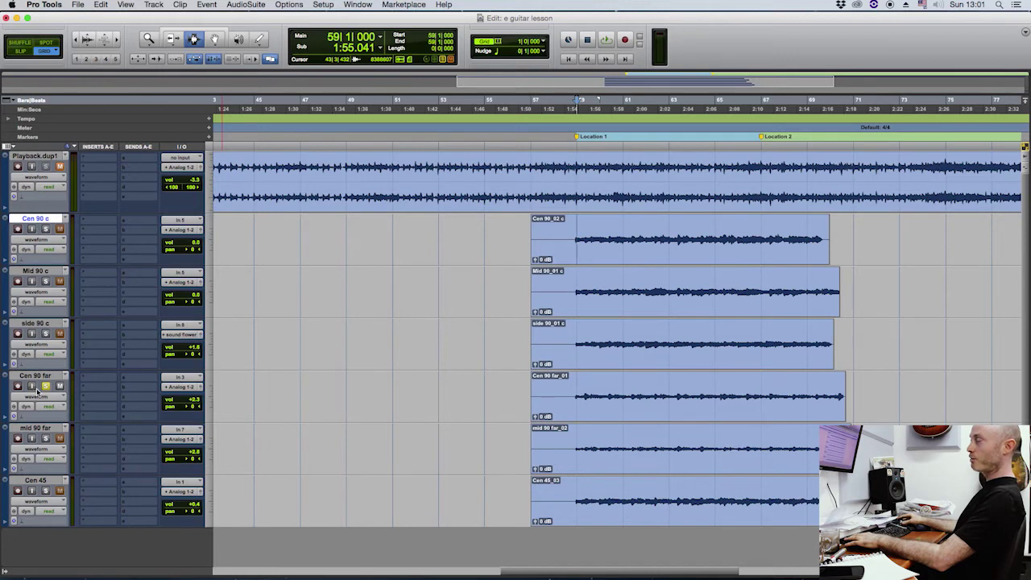
Play from bar 59 and switch the solo between the mid 90 far and Cen 90 far tracks to compare them
key("space")
left_click(46, 439)
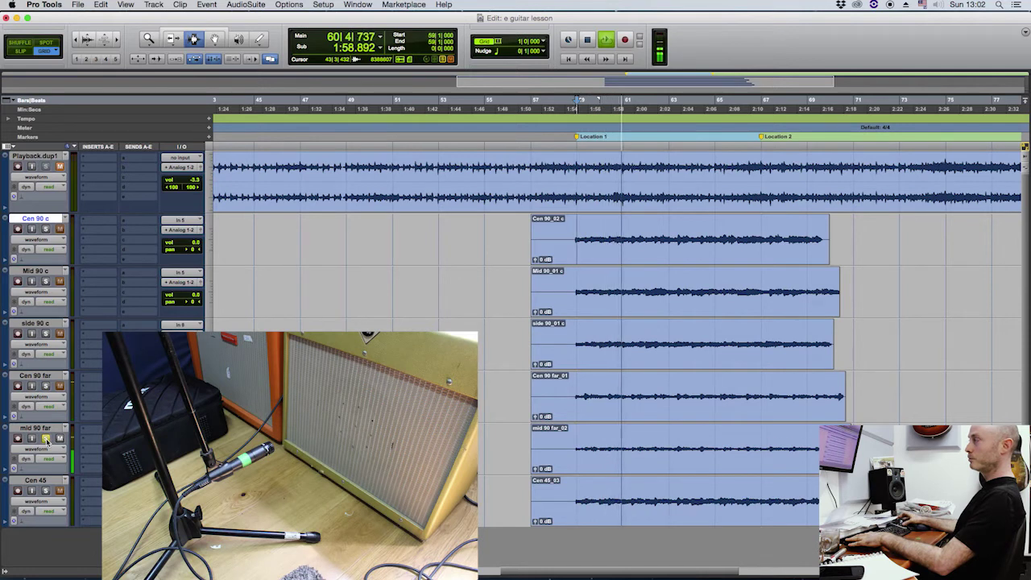
left_click(46, 388)
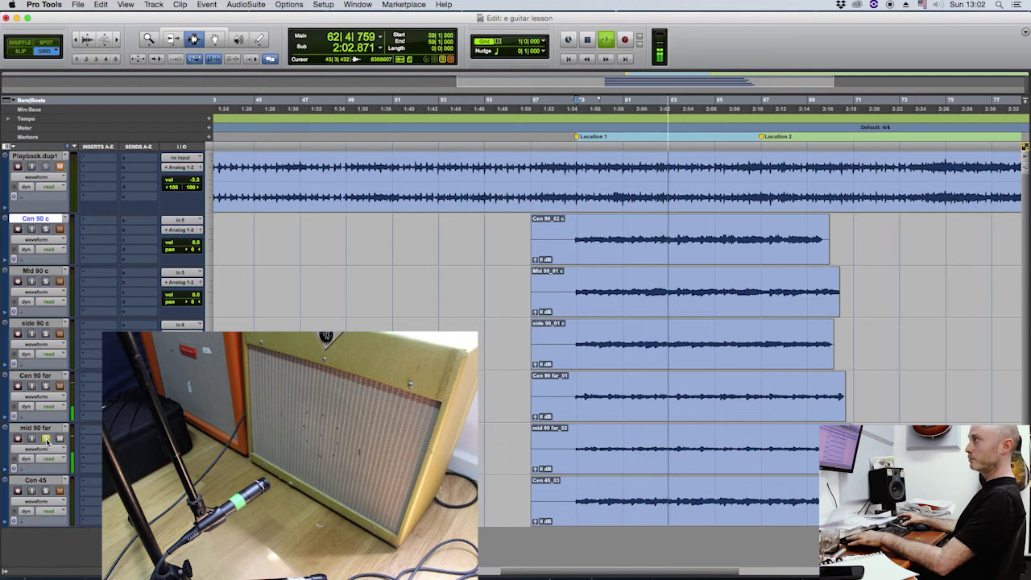
key("space")
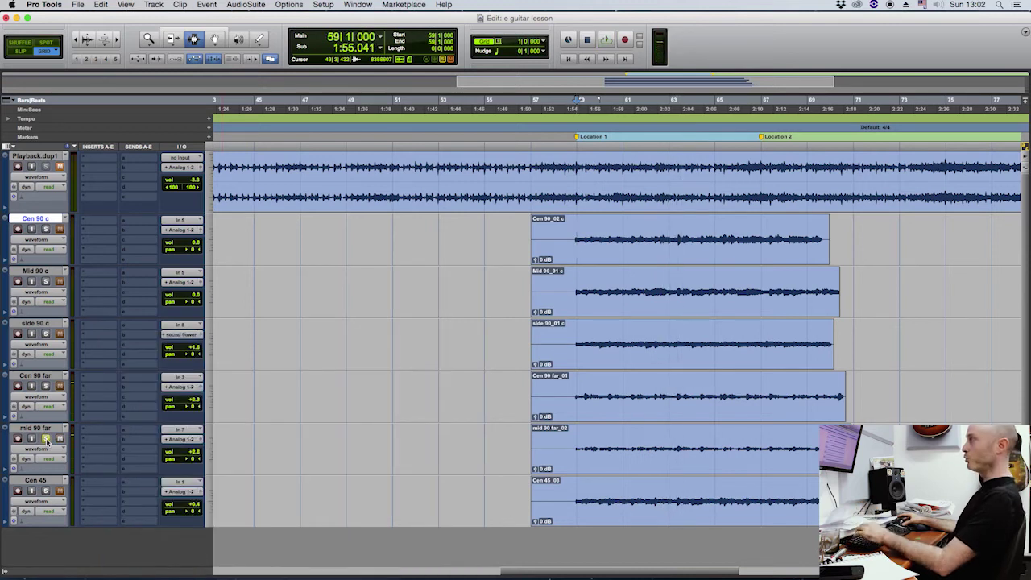
Play from bar 59 and alternate the solo between Cen 45 and Cen 90 c to compare mic angles
left_click(47, 490)
key("space")
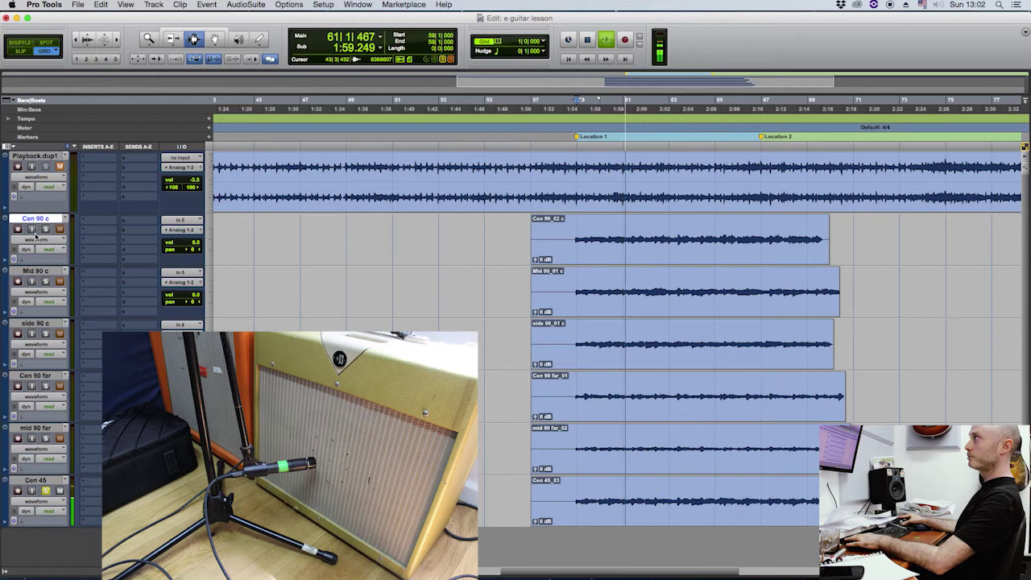
left_click(46, 230)
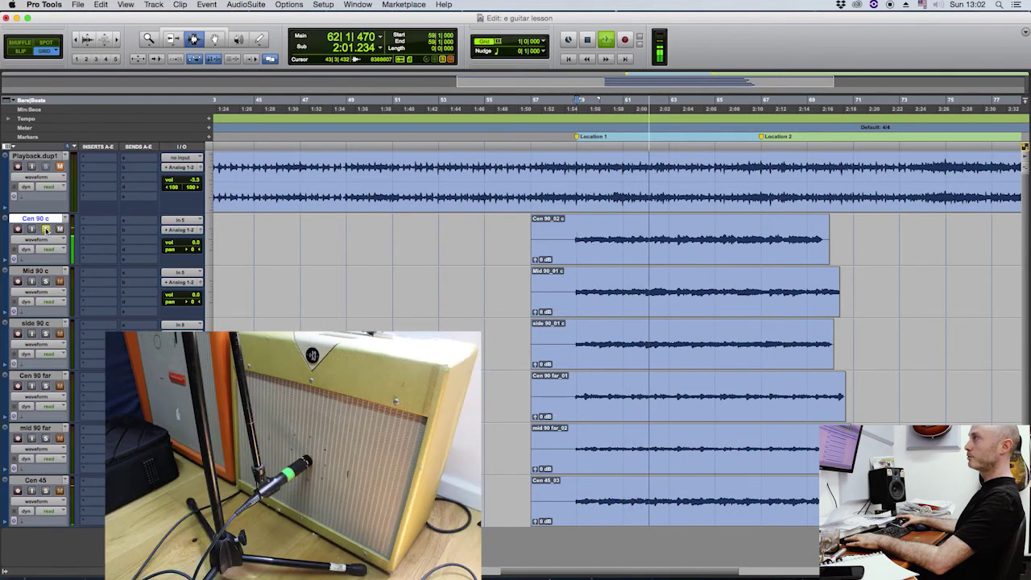
left_click(46, 491)
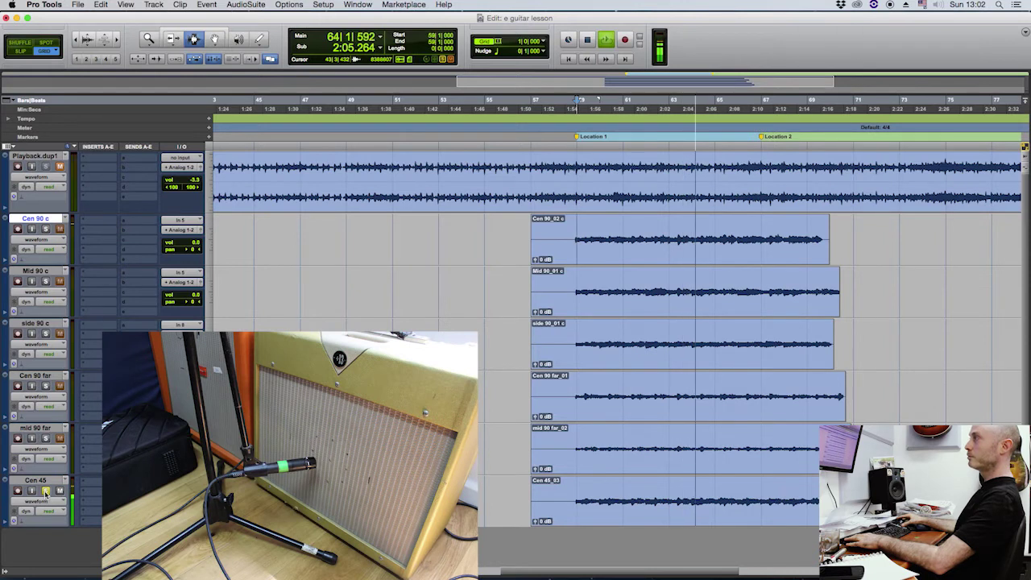
key("space")
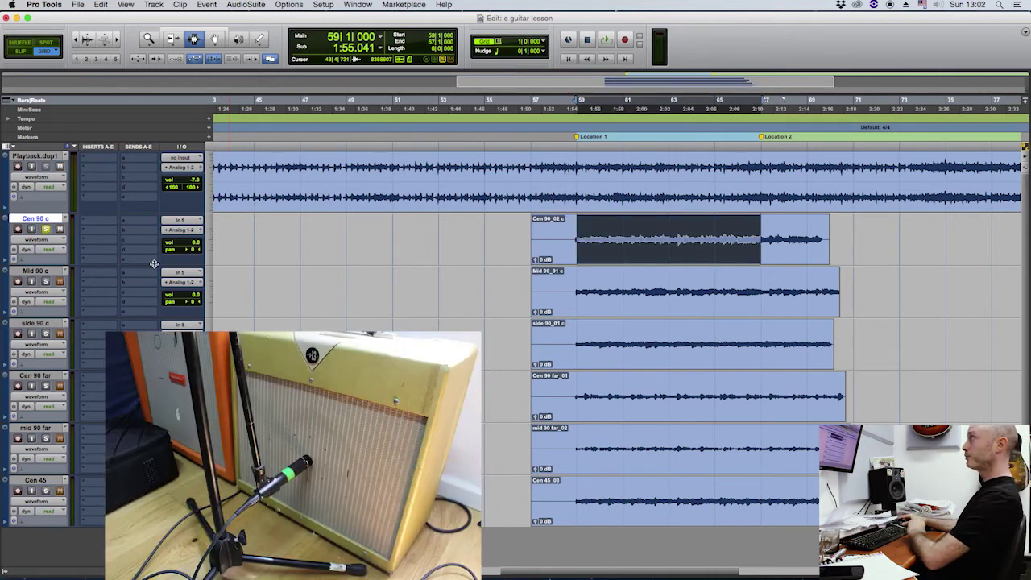
Play bars 59 to 67 with the backing track, soloing each of the six guitar tracks in turn from Cen 90 c to Cen 45
key("space")
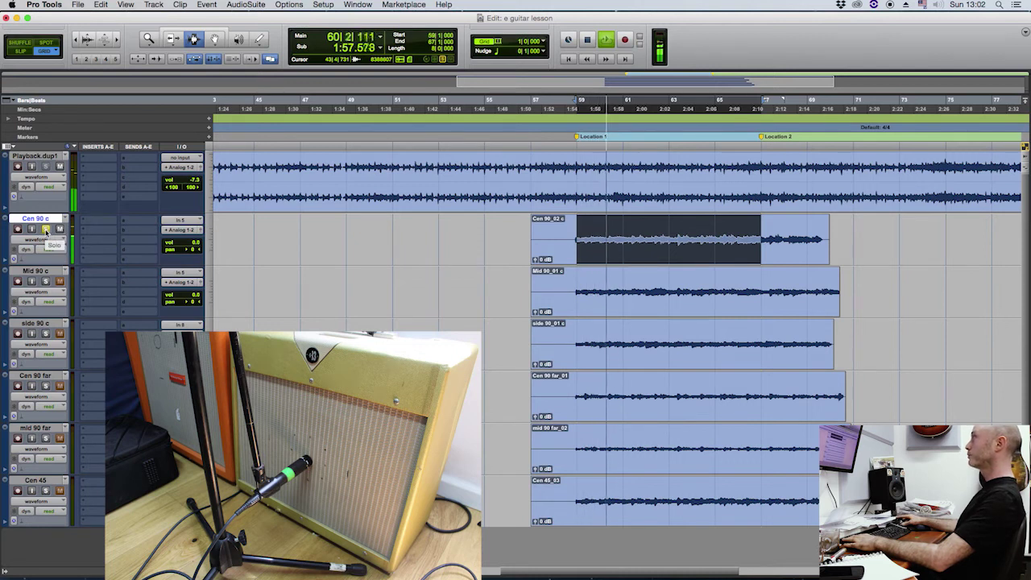
left_click(46, 281)
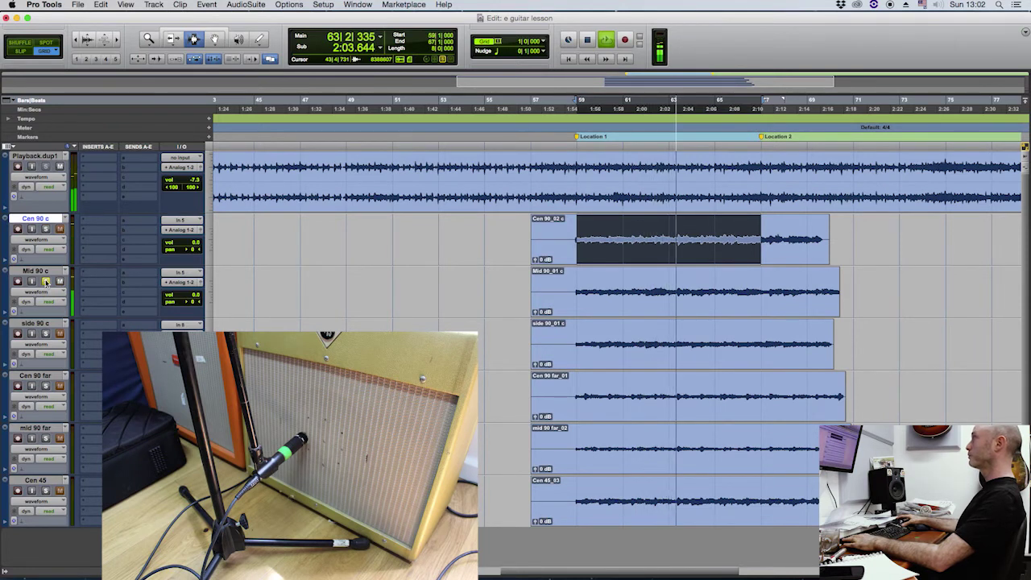
left_click(46, 334)
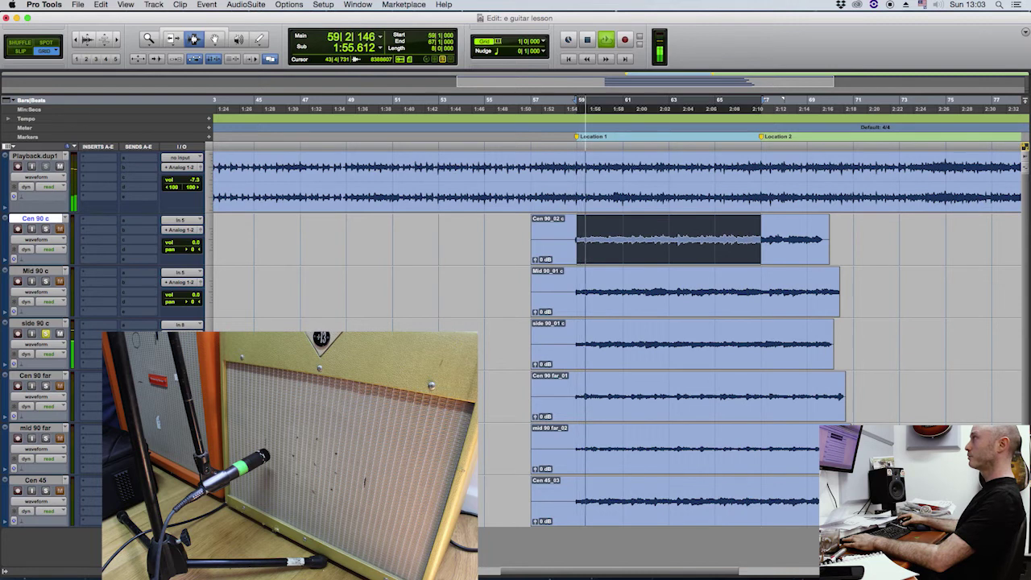
left_click(46, 387)
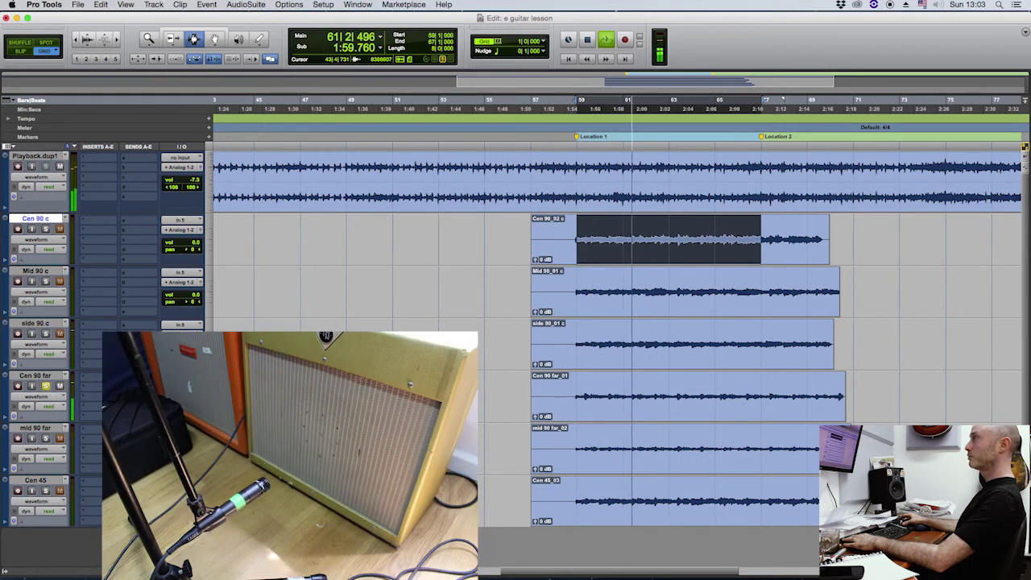
left_click(46, 438)
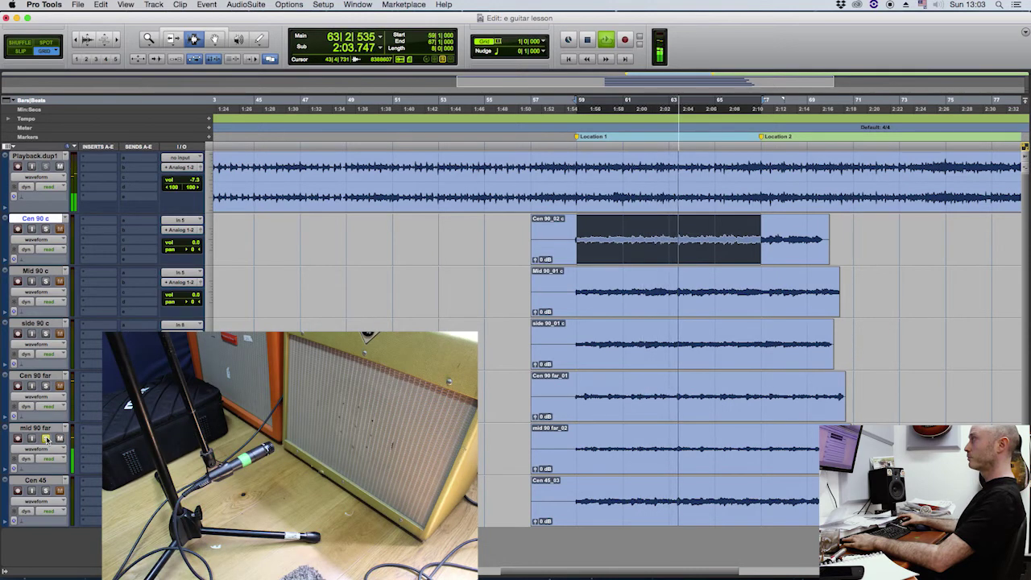
left_click(47, 490)
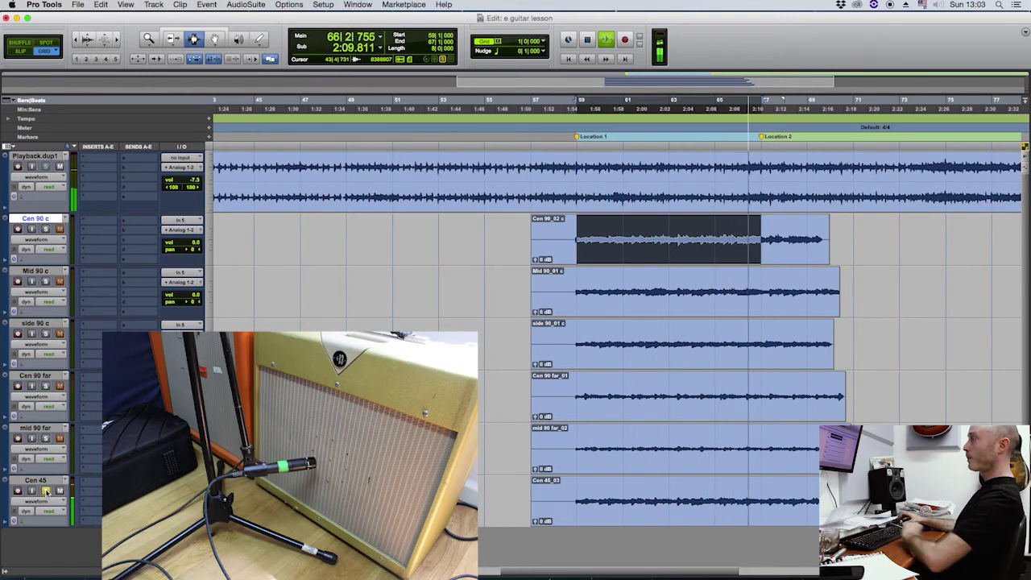
key("space")
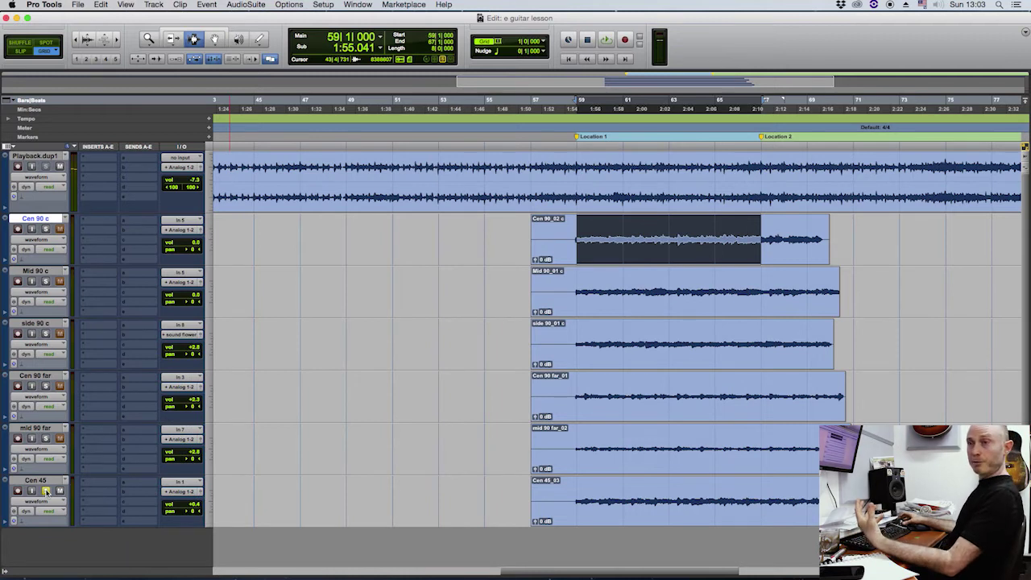
Compare Cen 90 c, Mid 90 c and side 90 c again in solo over the backing track, ending with the side 90 c track selected
left_click(46, 230)
key("space")
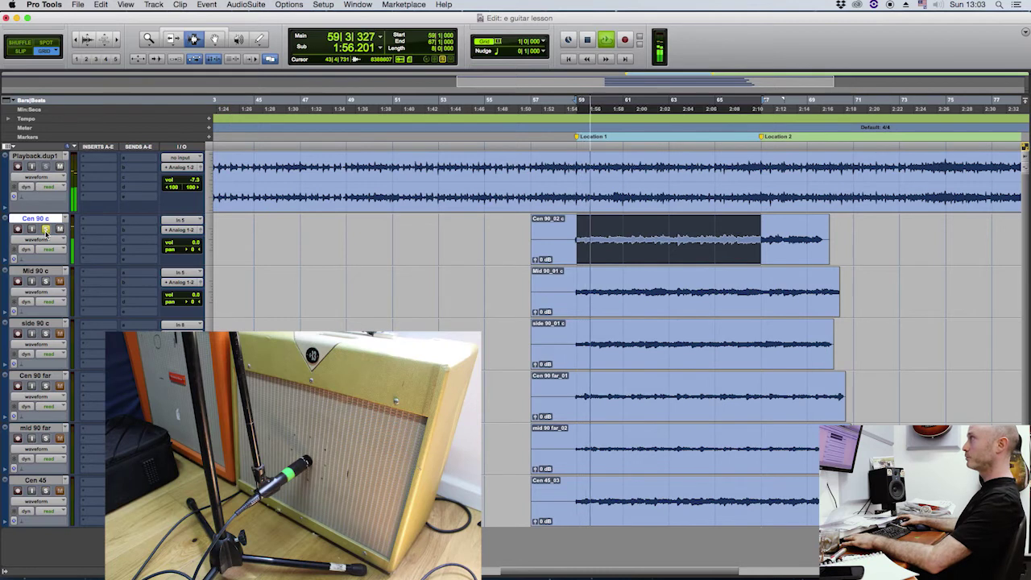
left_click(46, 281)
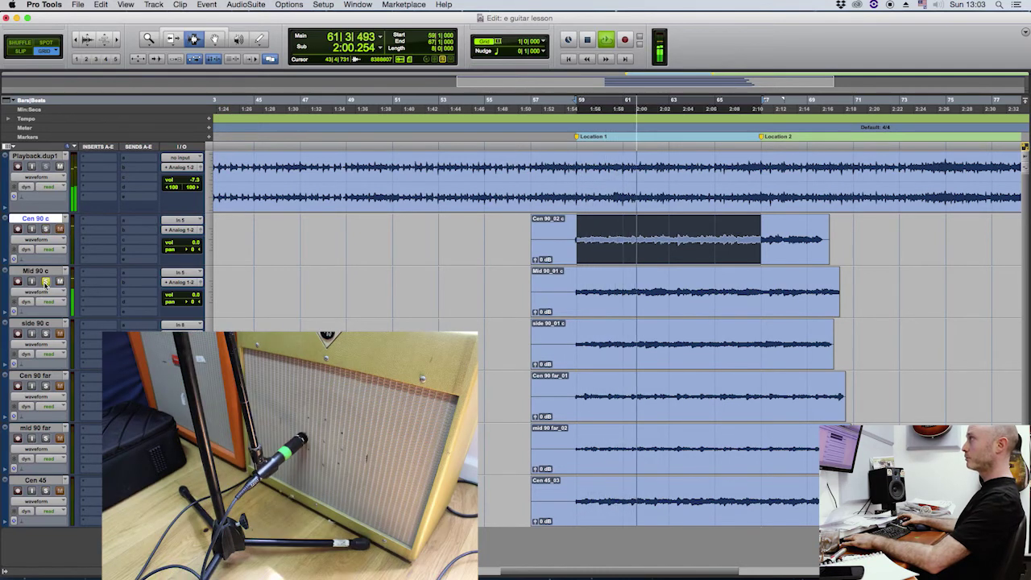
left_click(46, 333)
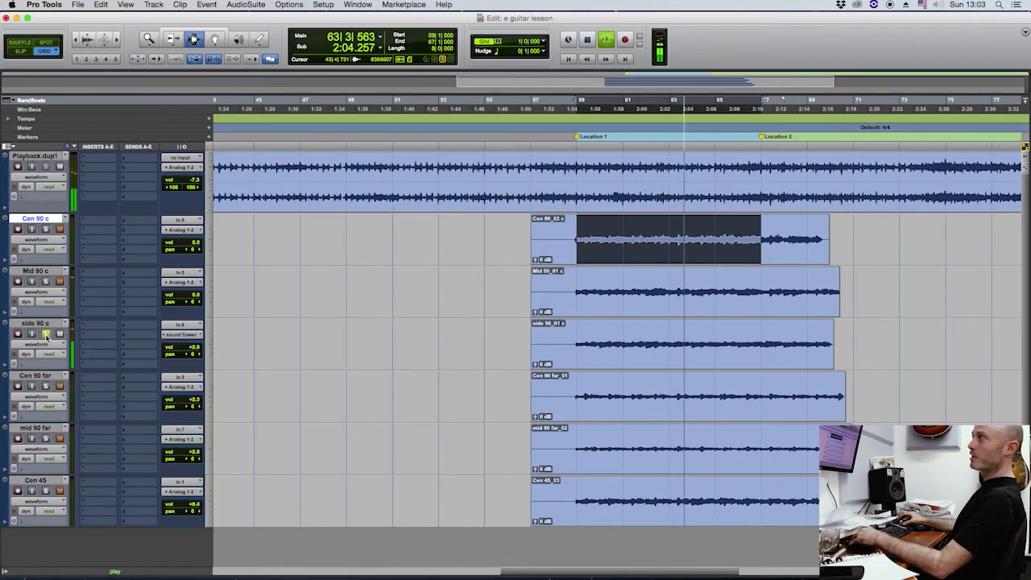
key("space")
left_click(43, 325)
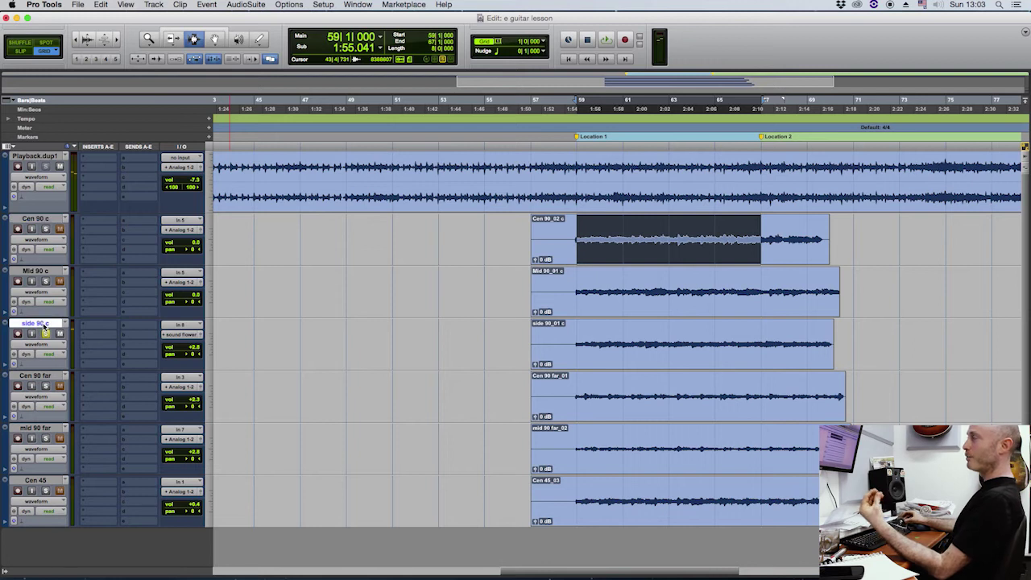
Hide and make inactive the side 90 c track, and compare Cen 90 far with mid 90 far in solo over the backing track
right_click(44, 324)
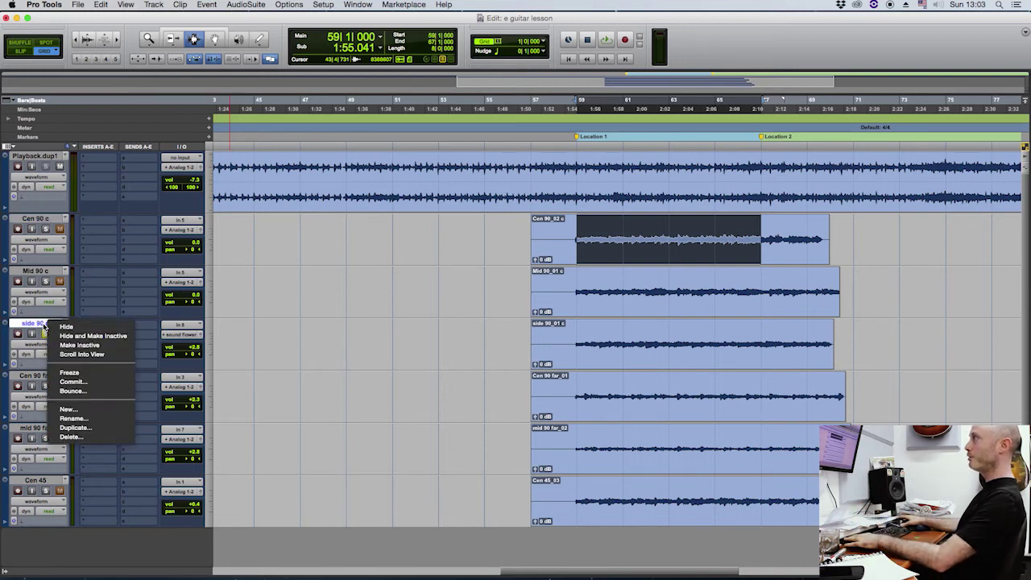
left_click(88, 335)
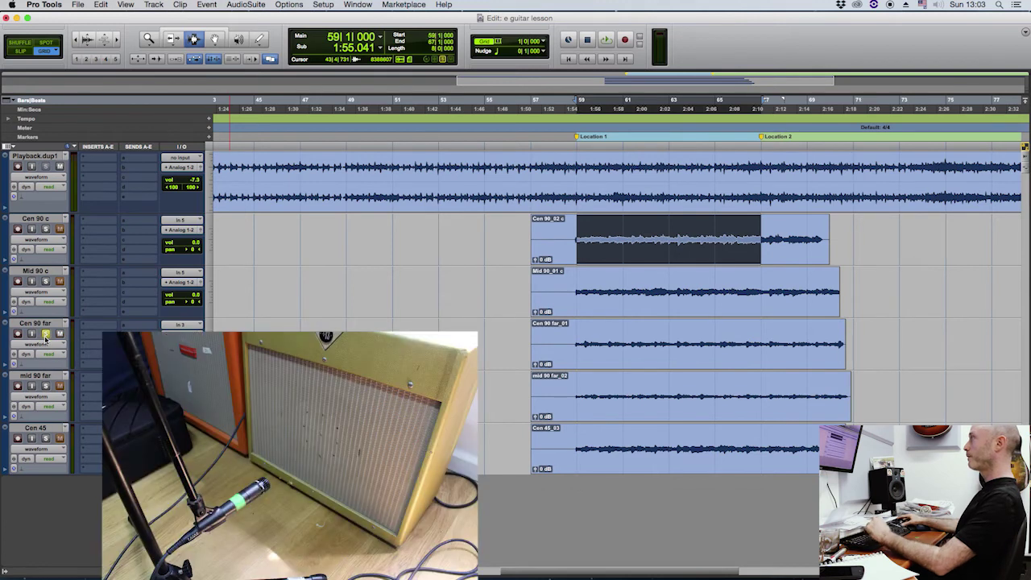
key("space")
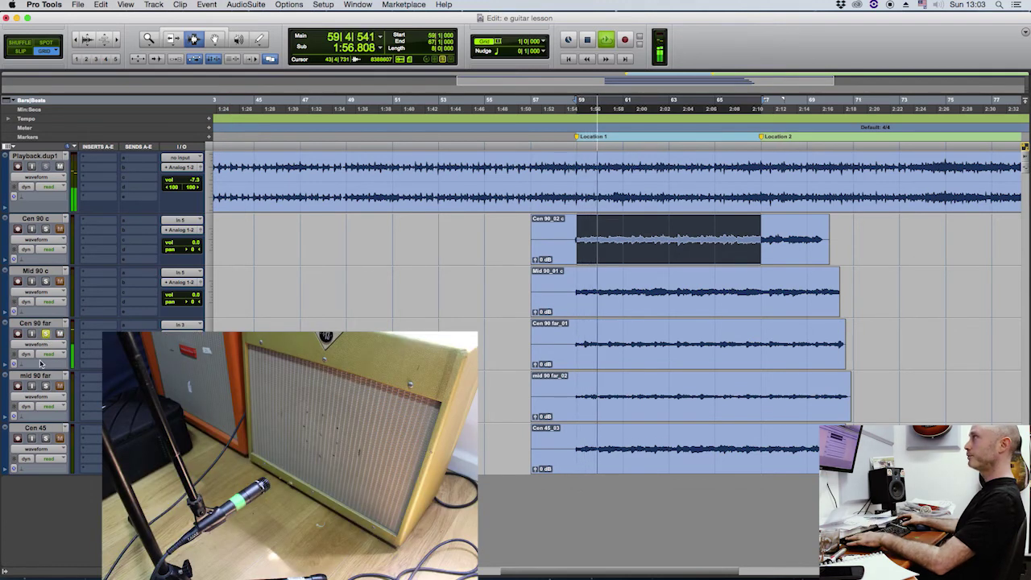
left_click(45, 387)
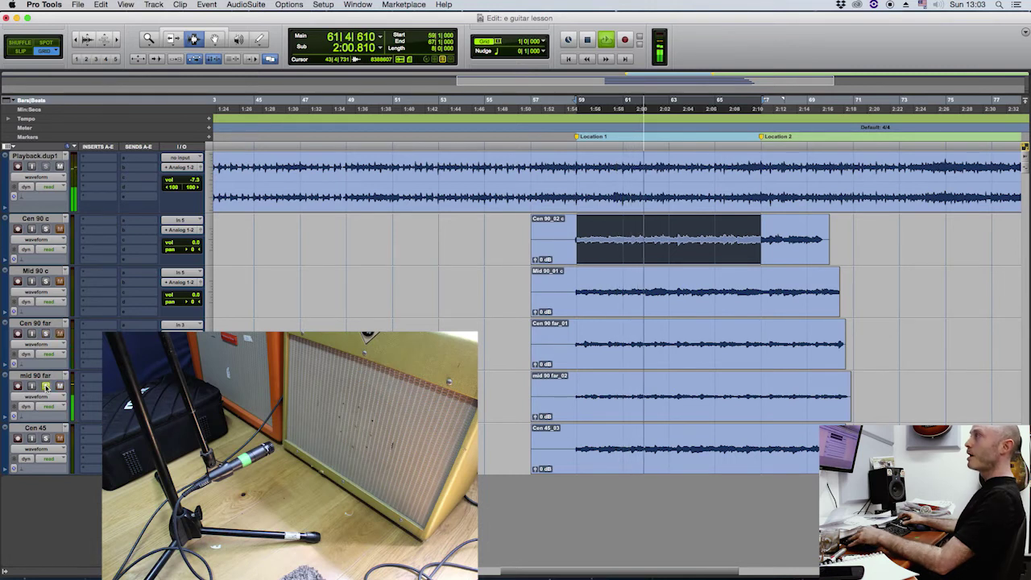
key("space")
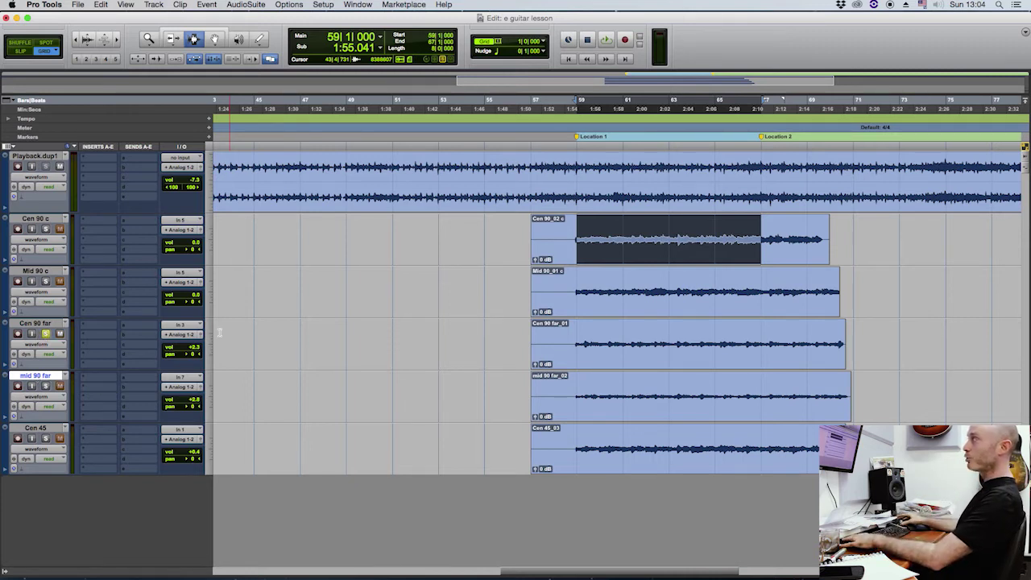
Replay Cen 90 far in solo from bar 59, and hide and make inactive both the Cen 90 far and mid 90 far tracks
key("space")
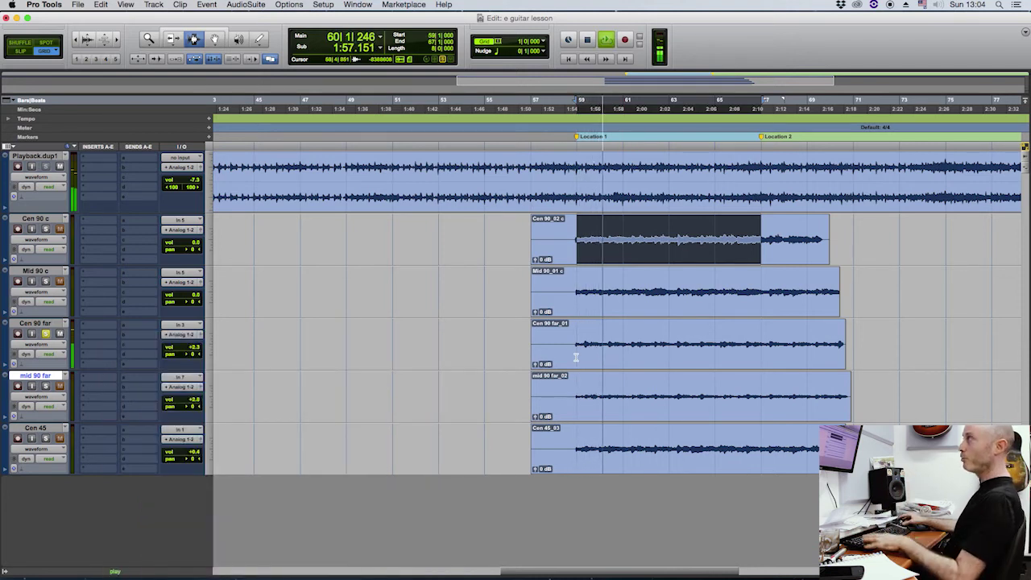
key("space")
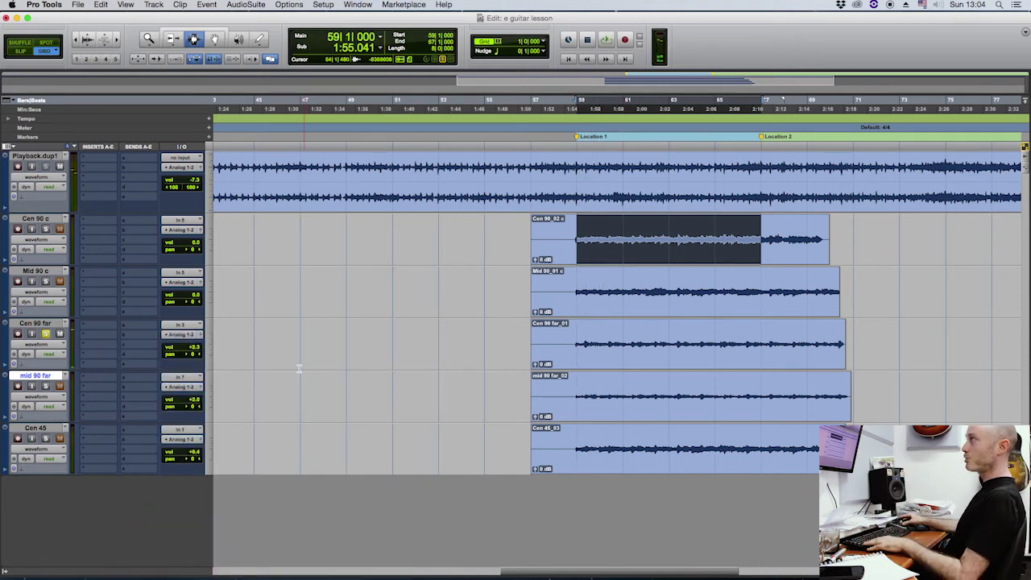
right_click(46, 324)
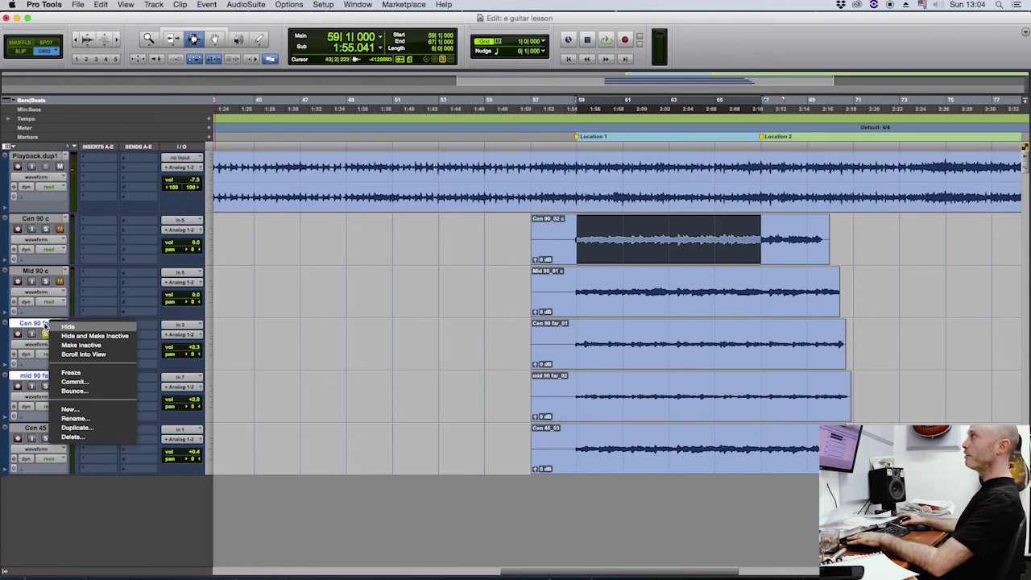
left_click(86, 338)
Play from bar 59 with the backing track, soloing Cen 90 c, Mid 90 c and Cen 45 in turn to compare them
key("space")
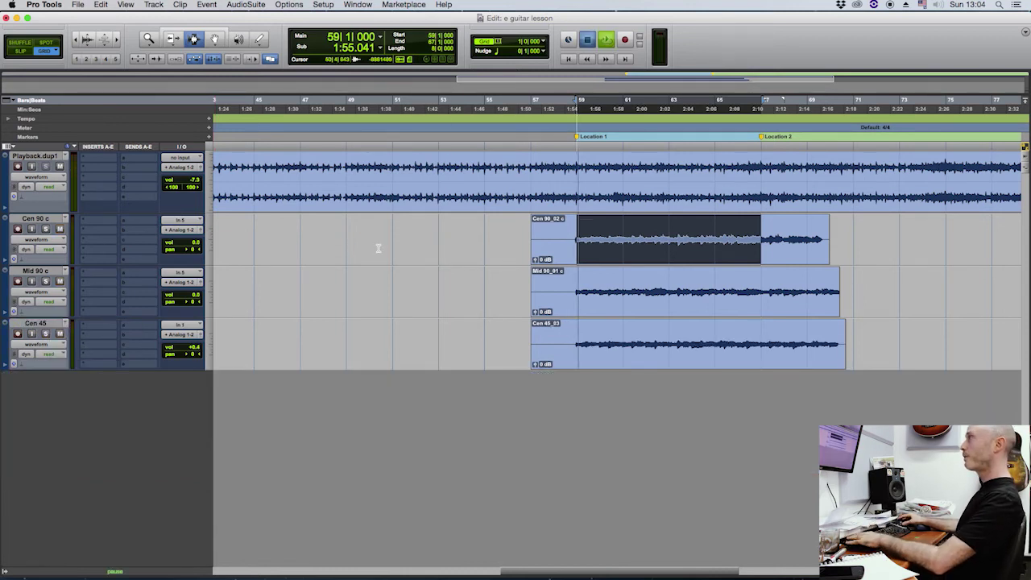
key("space")
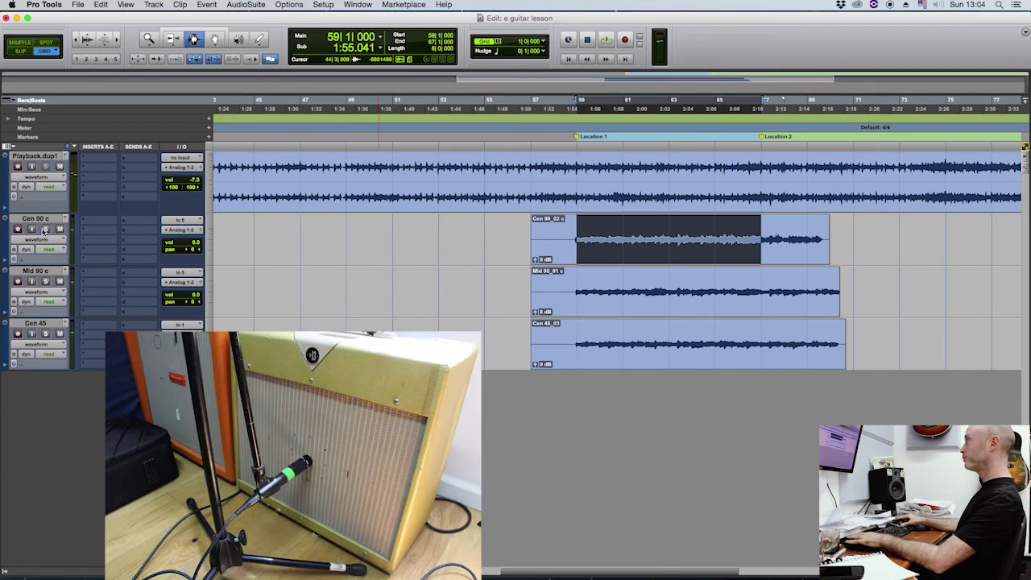
left_click(45, 229)
key("space")
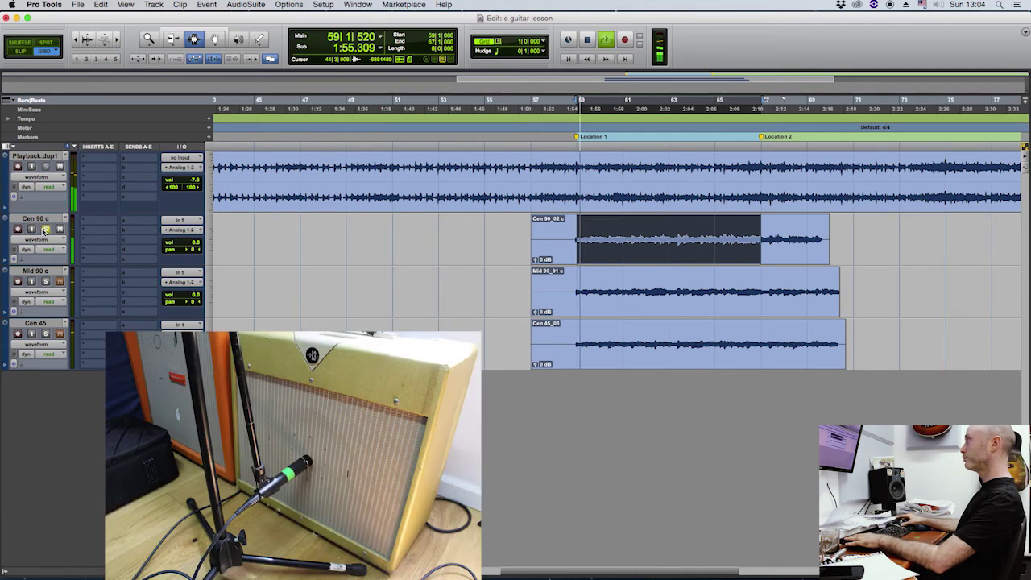
left_click(46, 281)
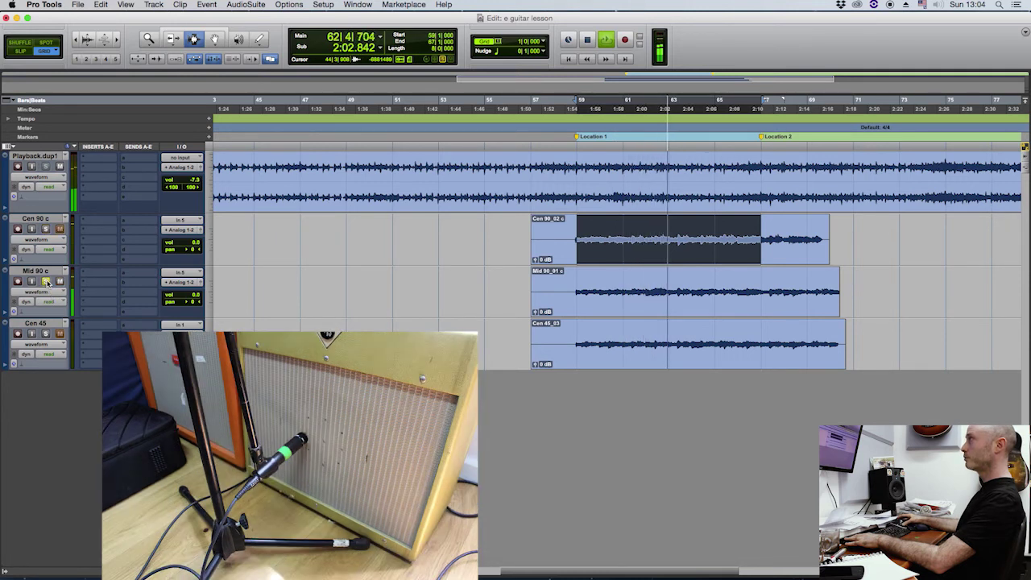
left_click(46, 333)
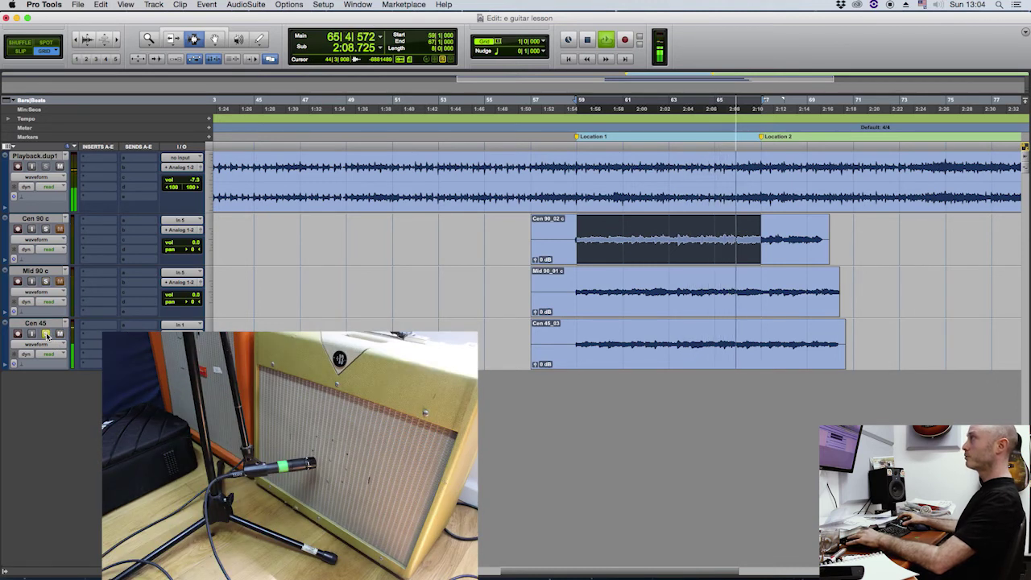
key("space")
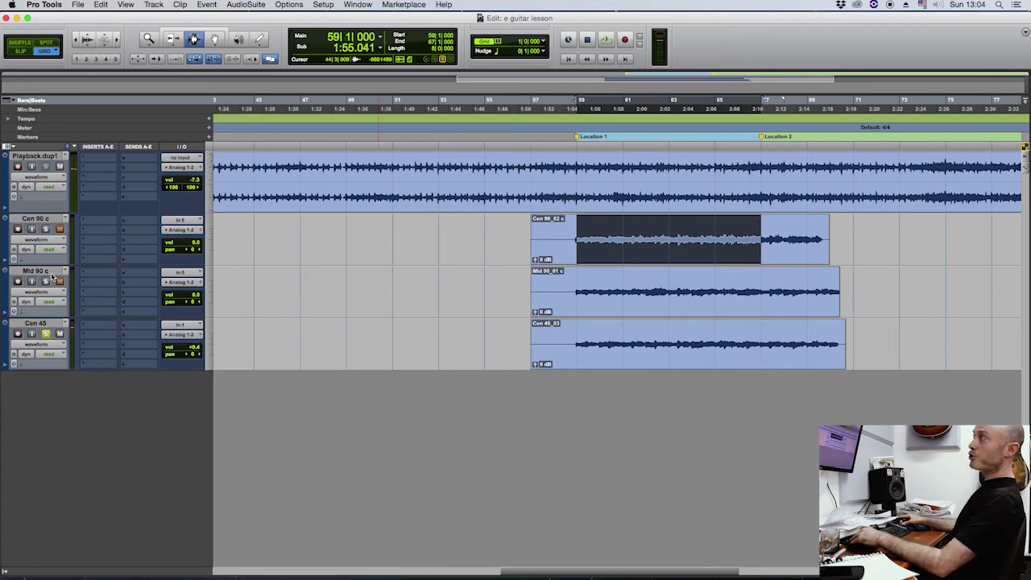